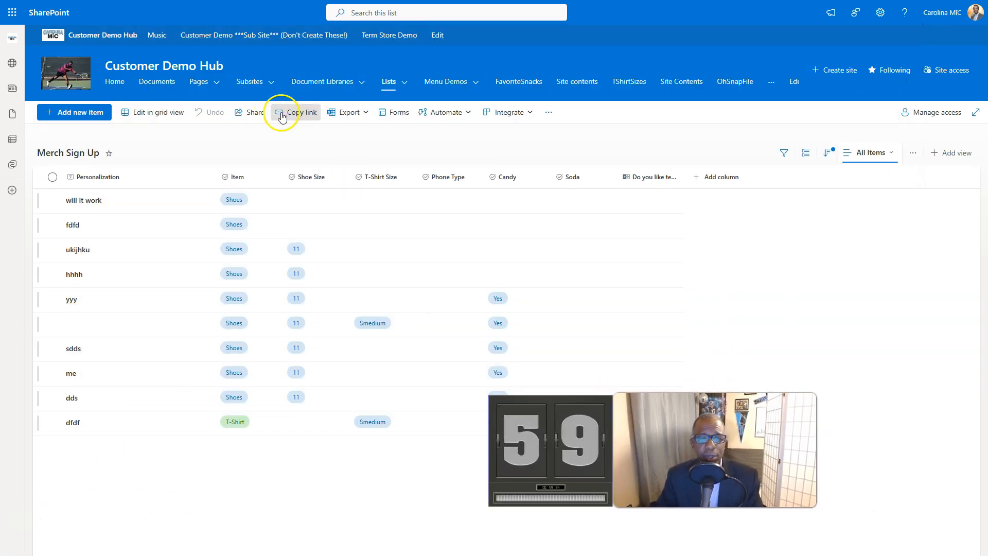
Step: Create a new form for the Merch Sign Up list, titled "New form", with Carolina-Mic-Logo-Full-Res-Square-JPEG.jpg as its logo
left_click(398, 112)
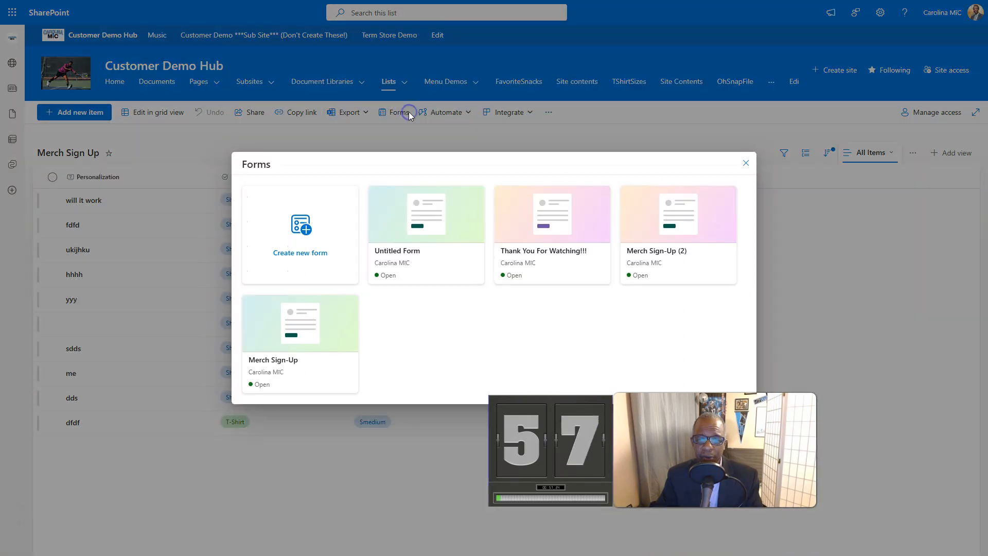
left_click(291, 242)
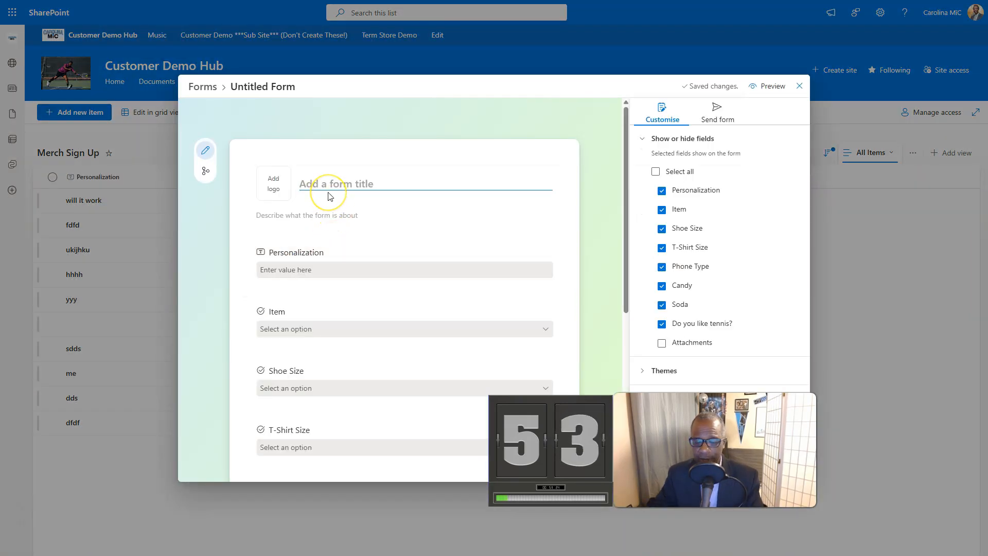
type("New form")
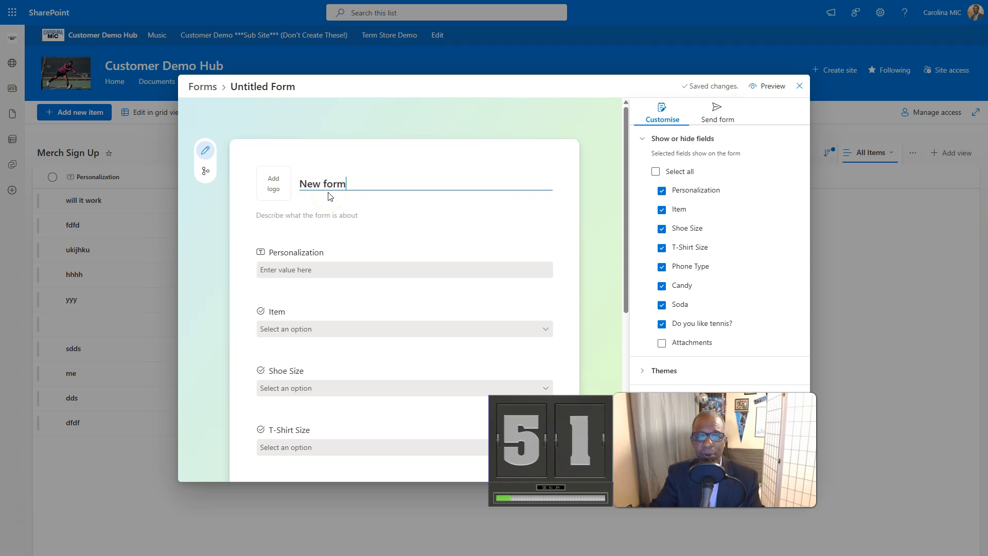
left_click(272, 184)
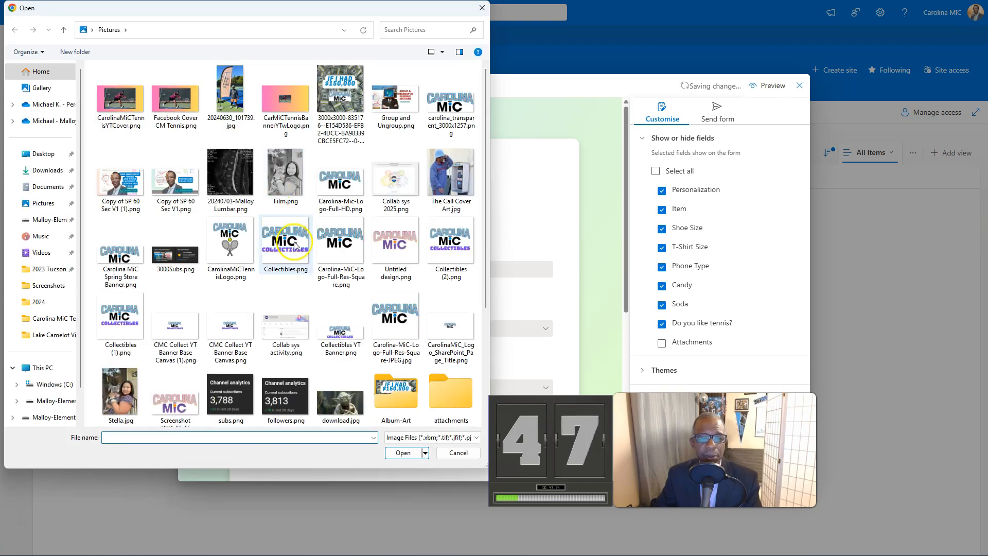
double_click(391, 323)
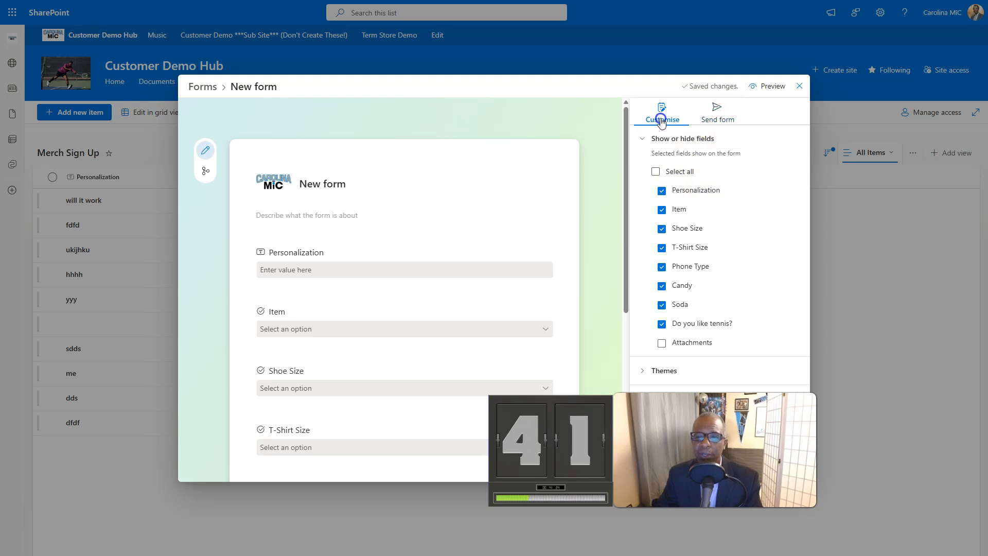
Step: Apply the light blue-to-lilac preset theme to the form and customize its theme color to orange
left_click(639, 376)
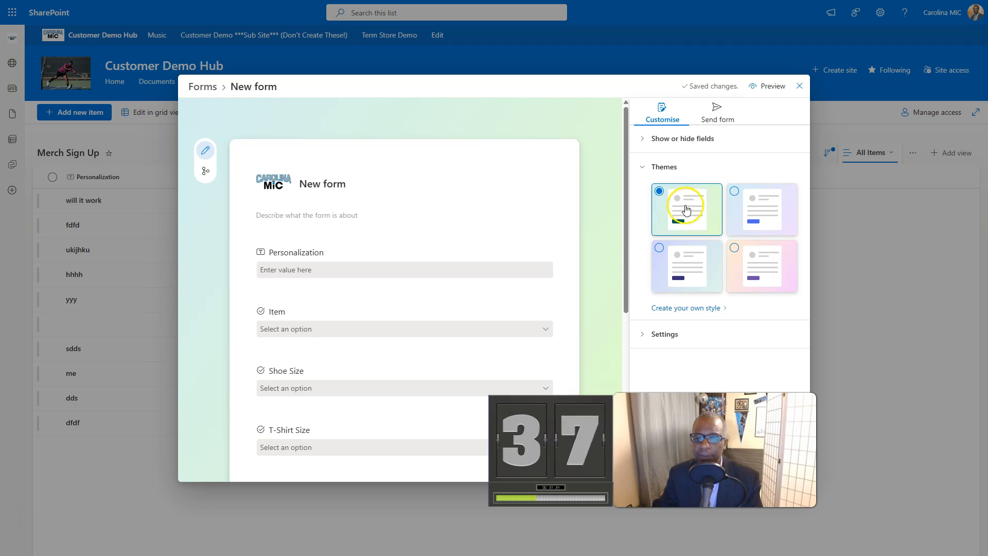
left_click(735, 198)
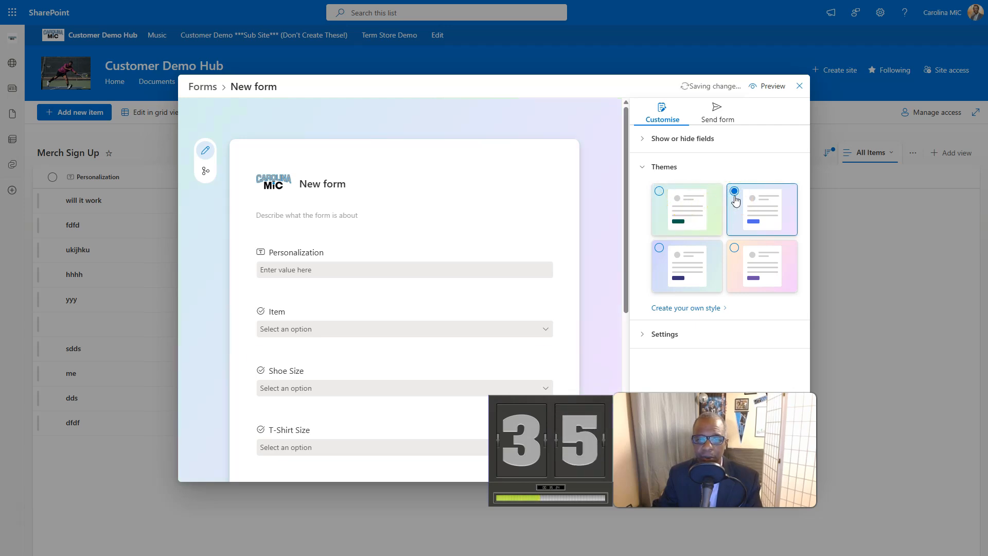
left_click(672, 307)
left_click(685, 253)
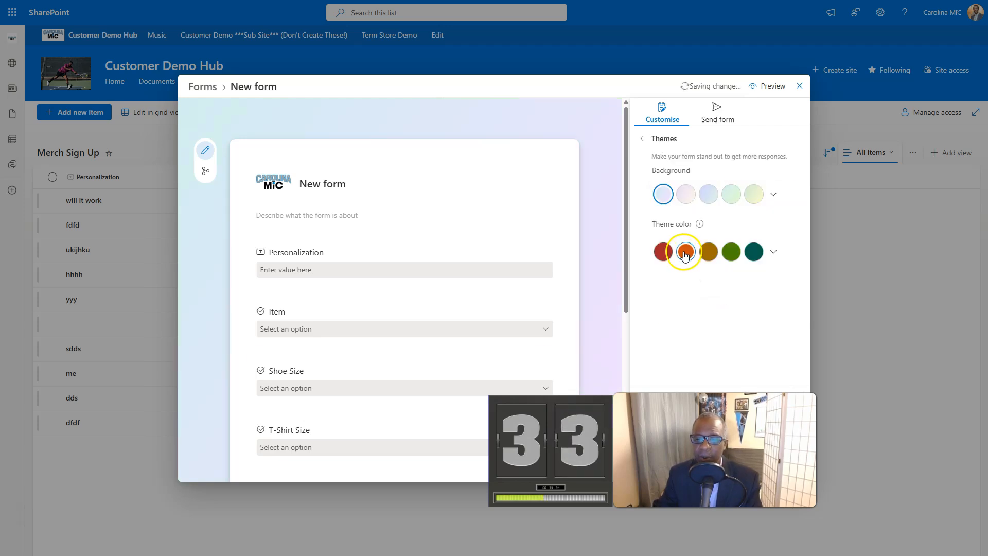
scroll(493, 335, "down", 5)
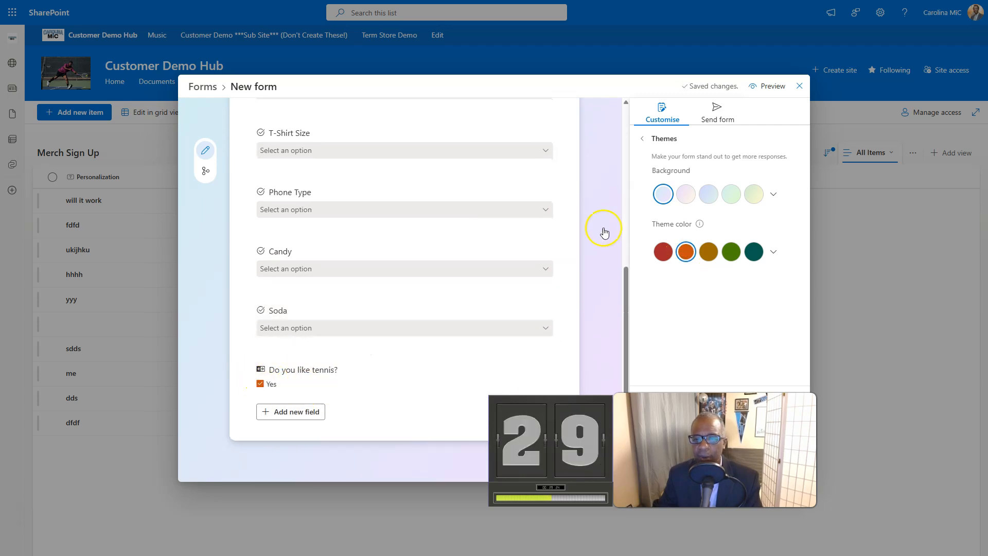
Step: Preview the form, examine its fields and tick Yes under "Do you like tennis?"
left_click(764, 86)
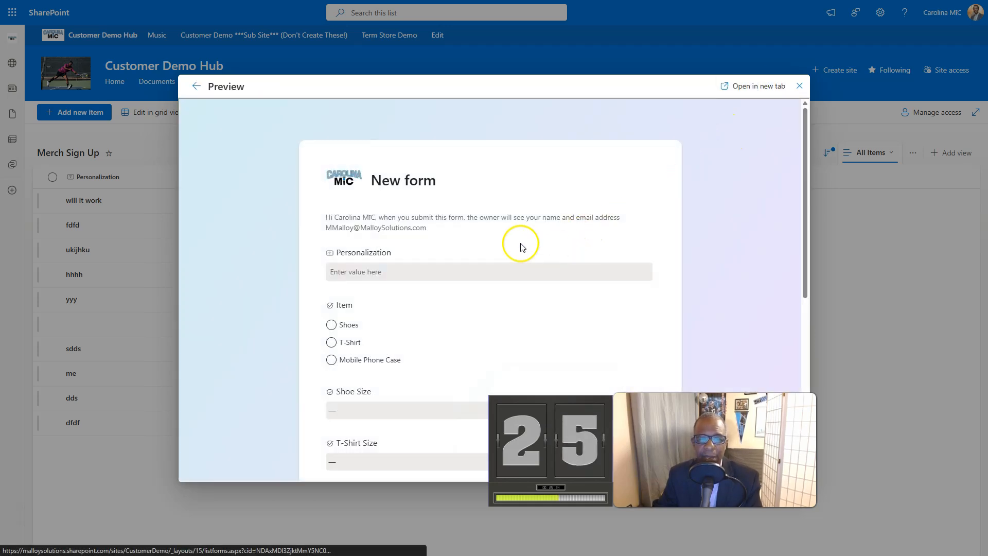
scroll(242, 258, "down", 7)
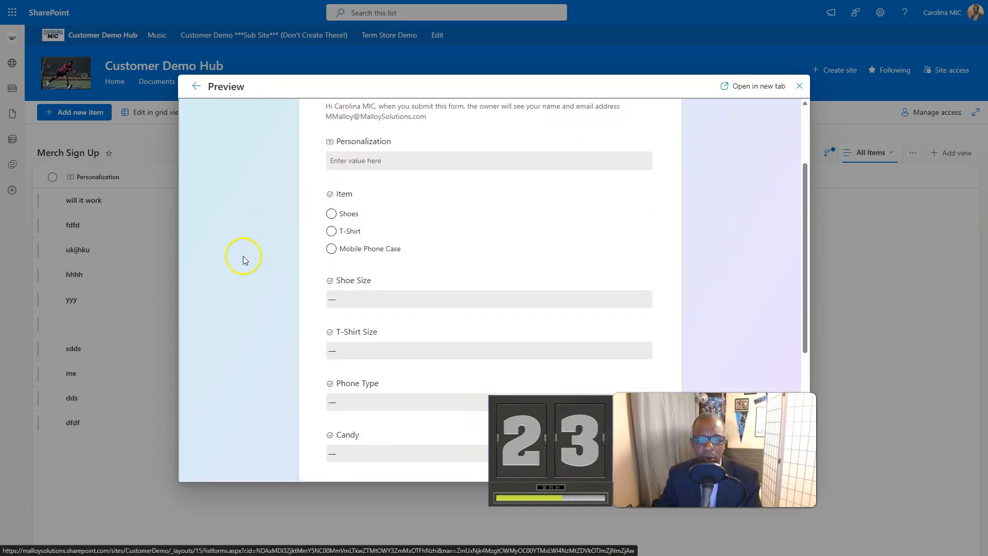
scroll(360, 346, "up", 1)
scroll(346, 353, "down", 1)
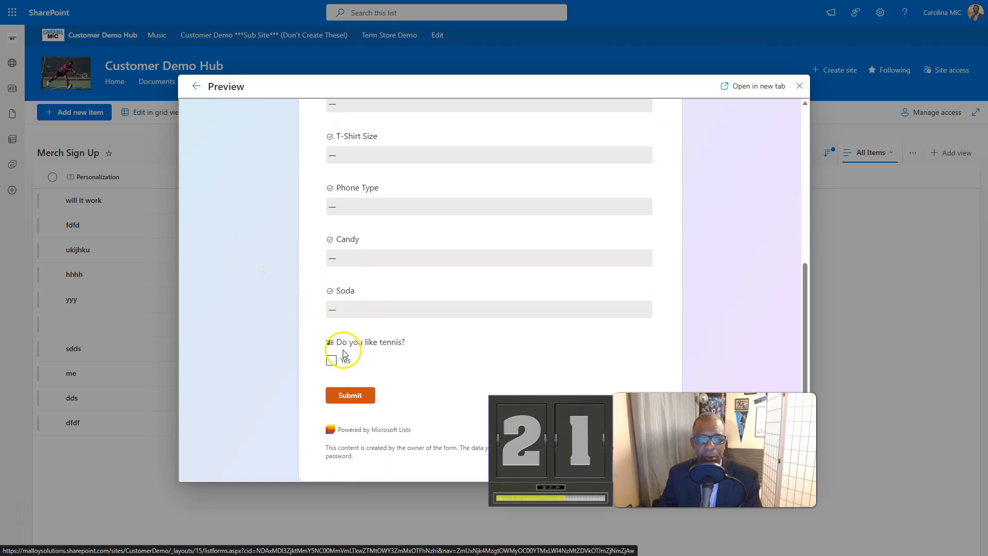
left_click(330, 320)
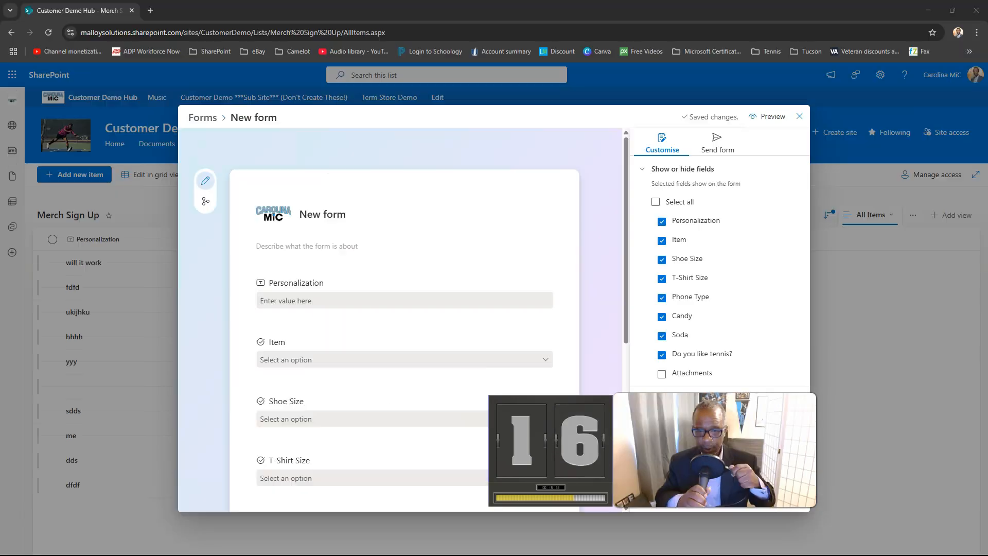
left_click(46, 523)
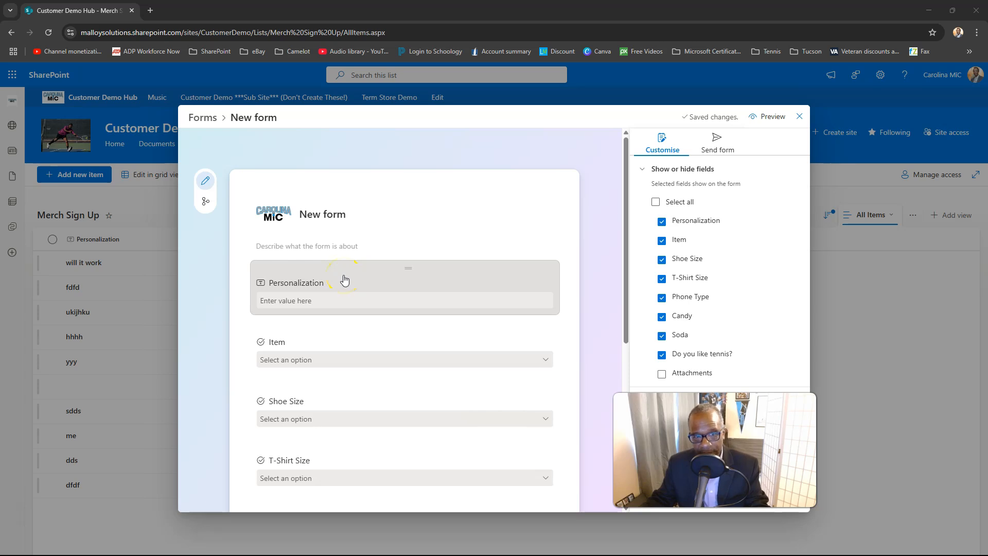
Step: Delete the form's current logo and replace it with CarolinaMiCTennisLogo.png
left_click(274, 220)
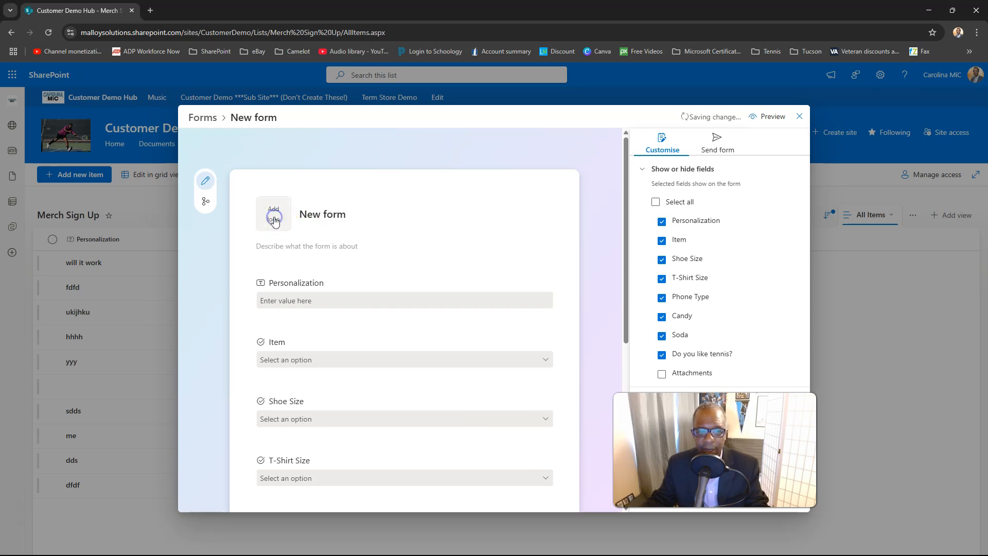
left_click(270, 219)
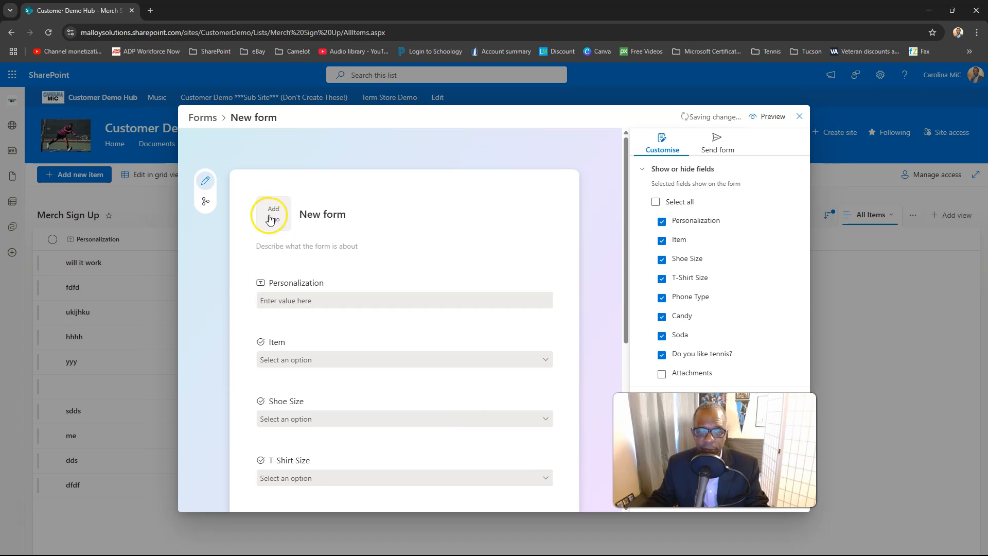
left_click(272, 221)
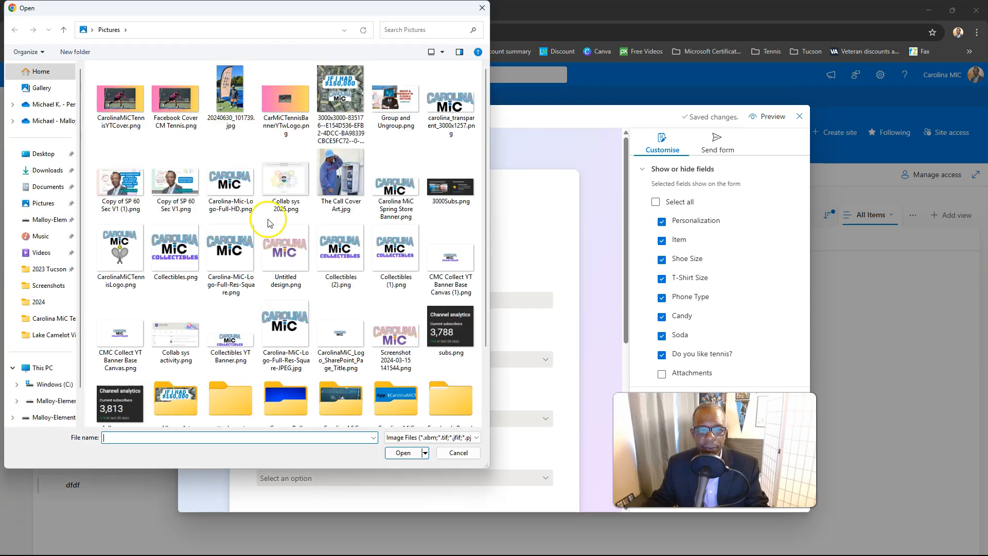
double_click(115, 256)
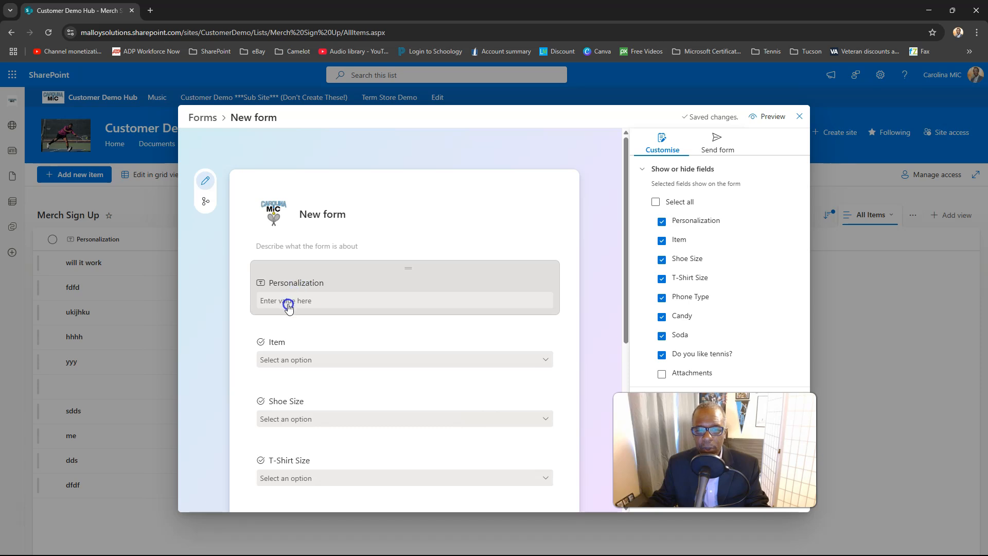
Step: Open the Item field for editing and look over its choices and the other form fields
left_click(280, 343)
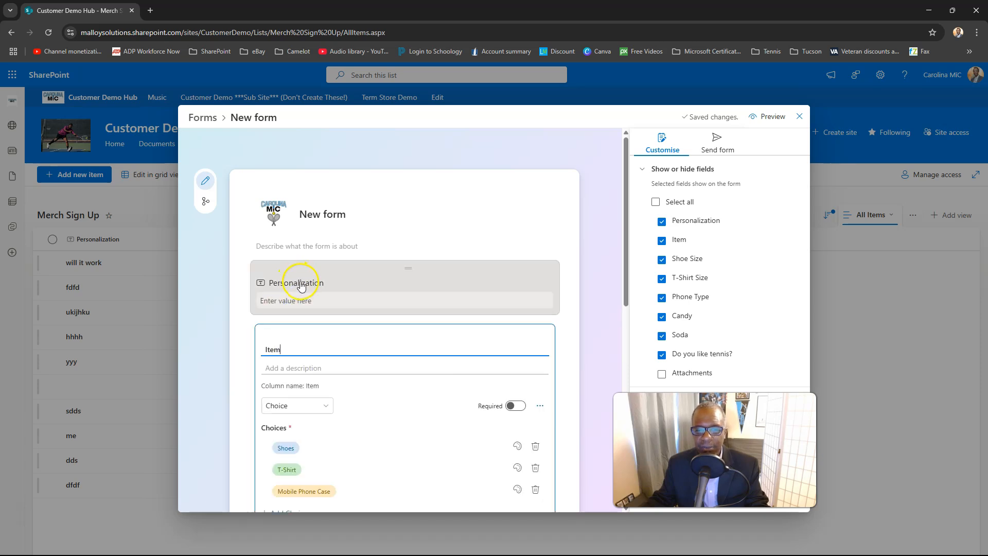
scroll(302, 287, "down", 10)
scroll(307, 289, "up", 10)
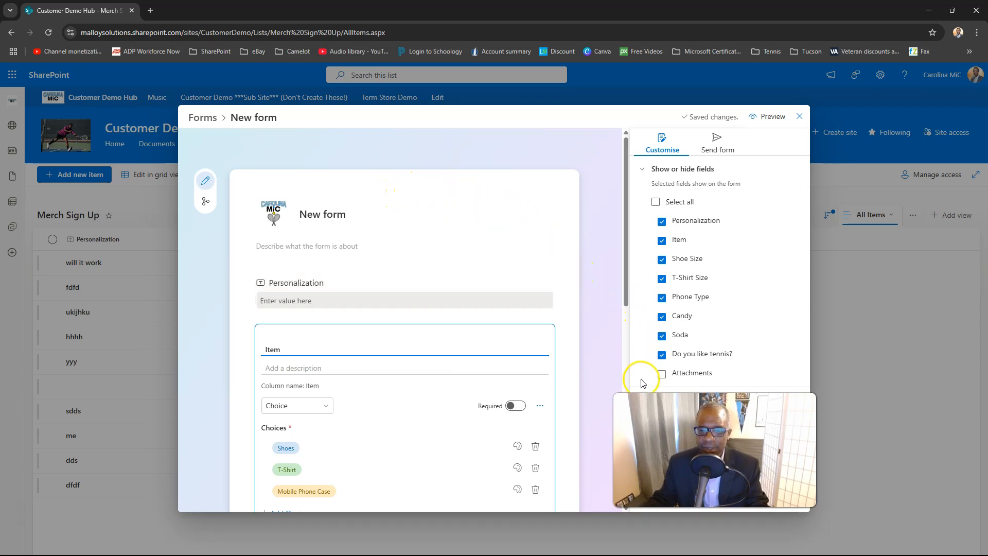
Step: Try the blue-to-lilac, peach-to-pink and blue-to-green preset themes on the form, checking the tennis checkbox color
left_click(645, 397)
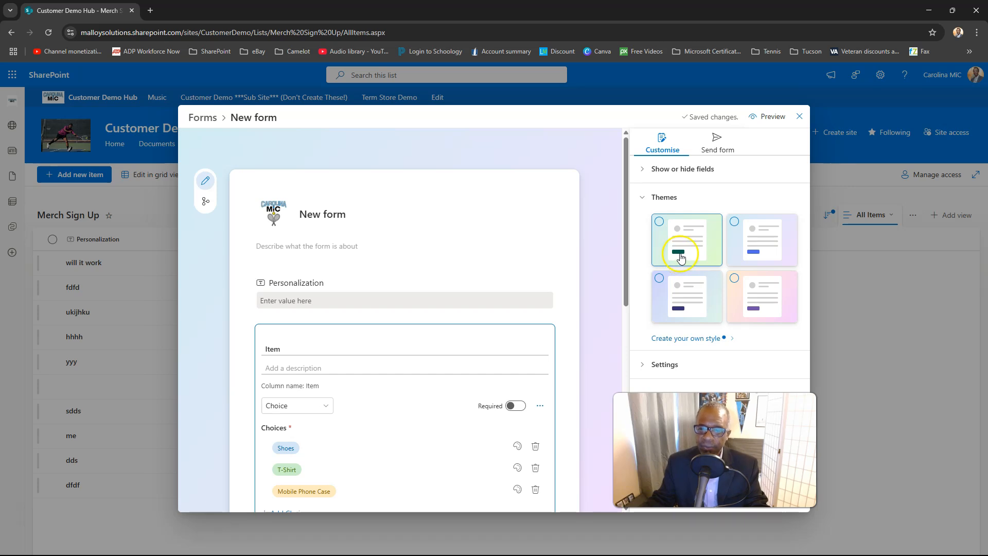
left_click(754, 256)
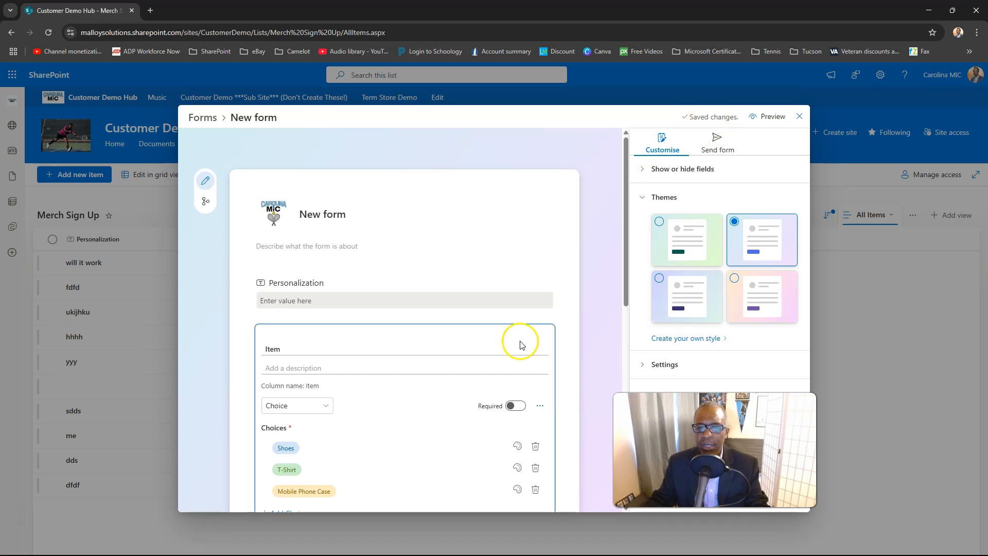
scroll(520, 341, "down", 10)
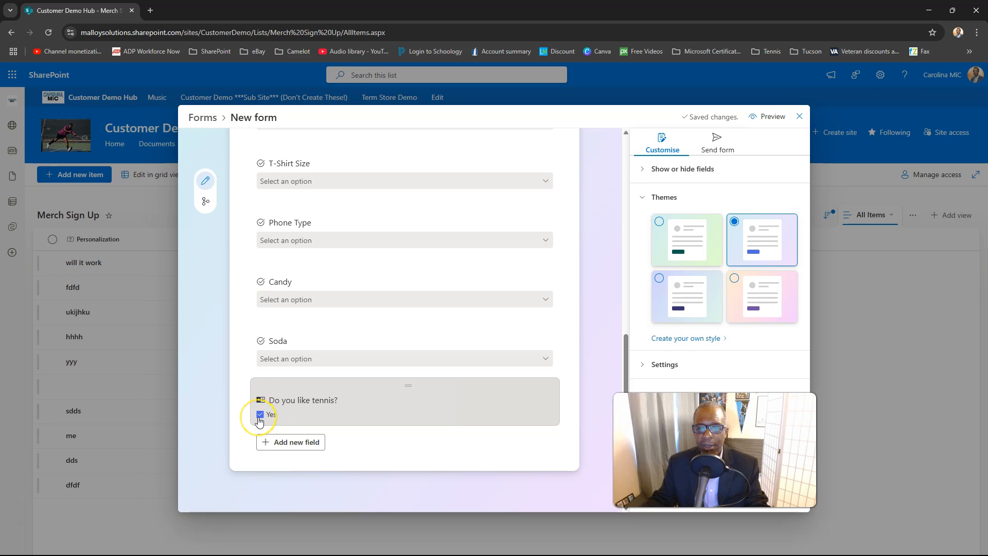
left_click(754, 307)
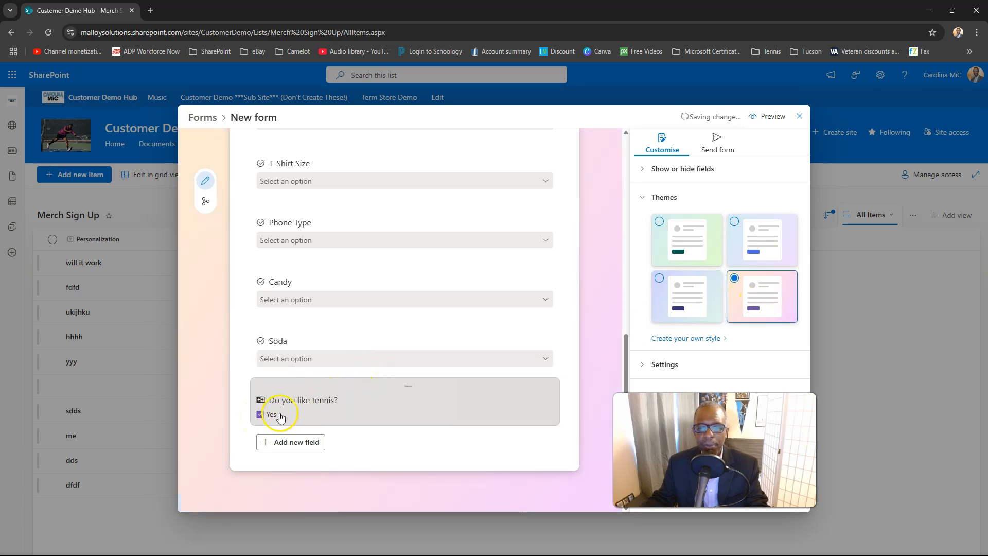
left_click(695, 290)
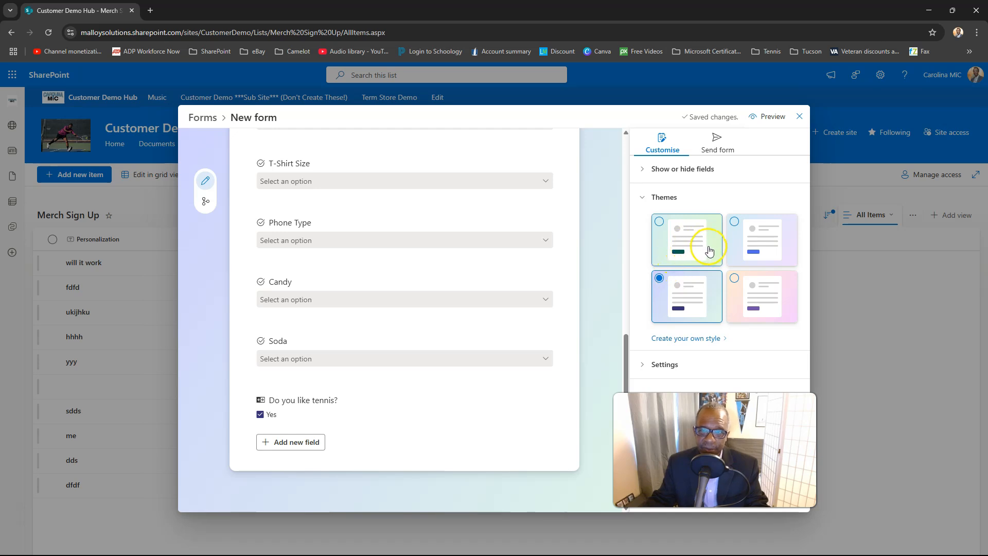
Step: Create a custom form style using the peach-to-pink gradient background from the expanded background choices
left_click(688, 339)
left_click(686, 340)
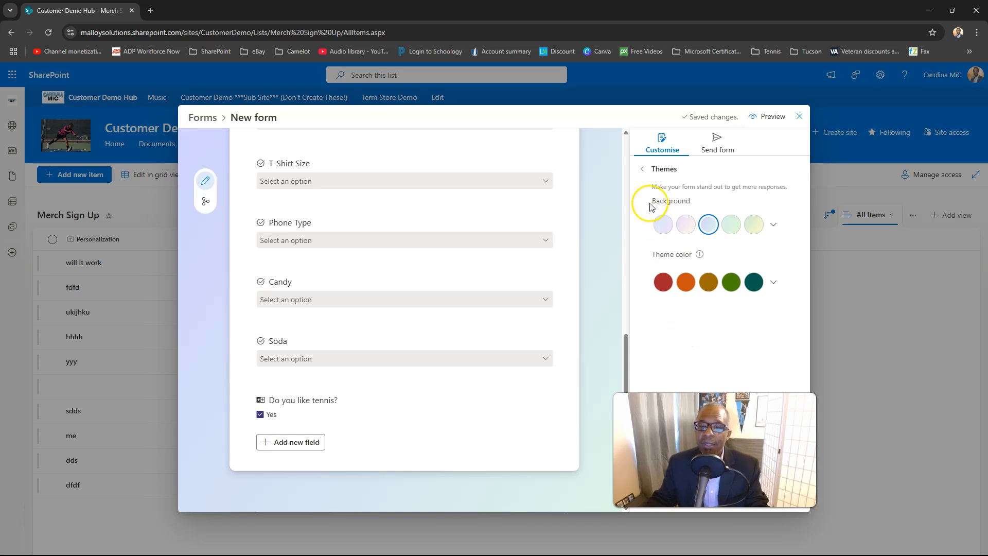
left_click(773, 225)
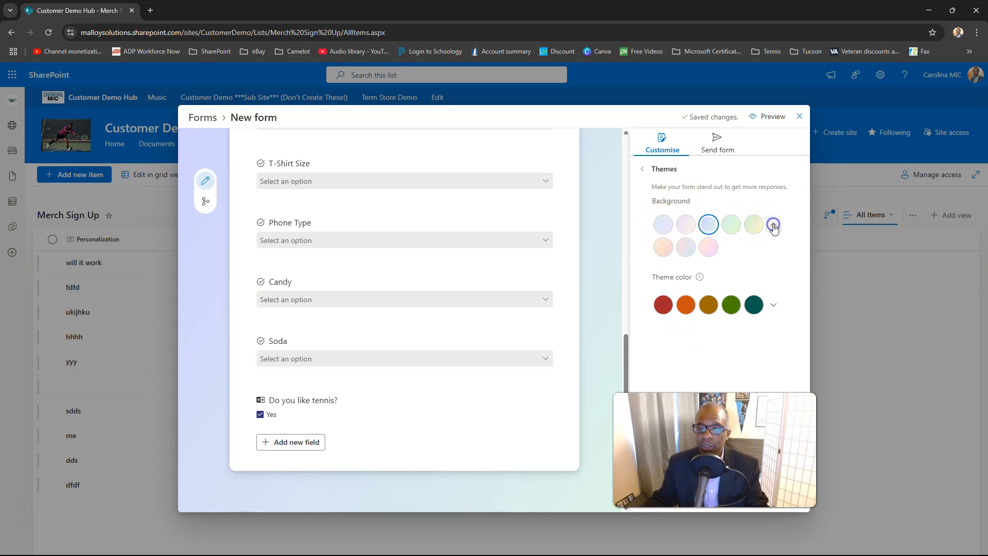
left_click(710, 247)
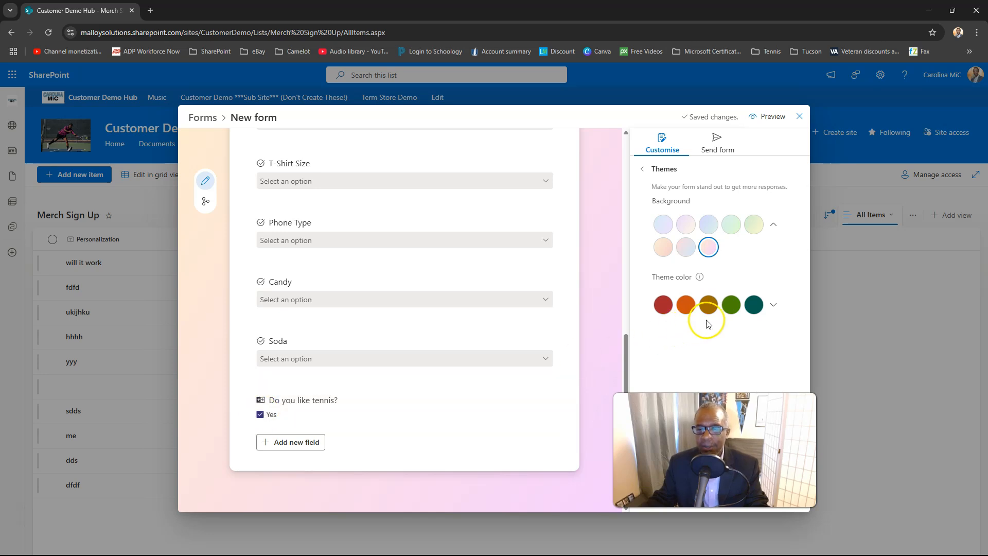
Step: Try dark gray and teal as the custom style's theme color and settle on orange
left_click(773, 305)
left_click(753, 328)
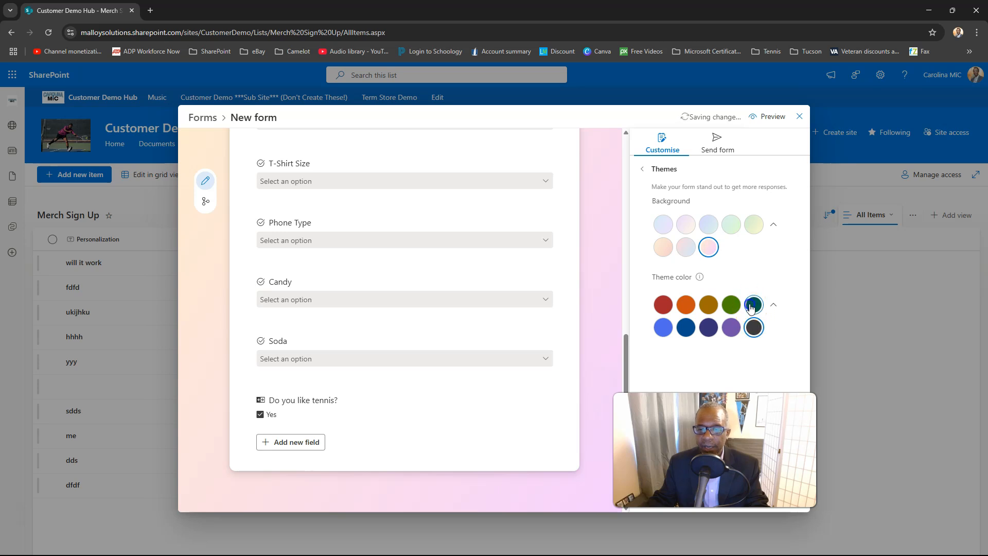
left_click(754, 308)
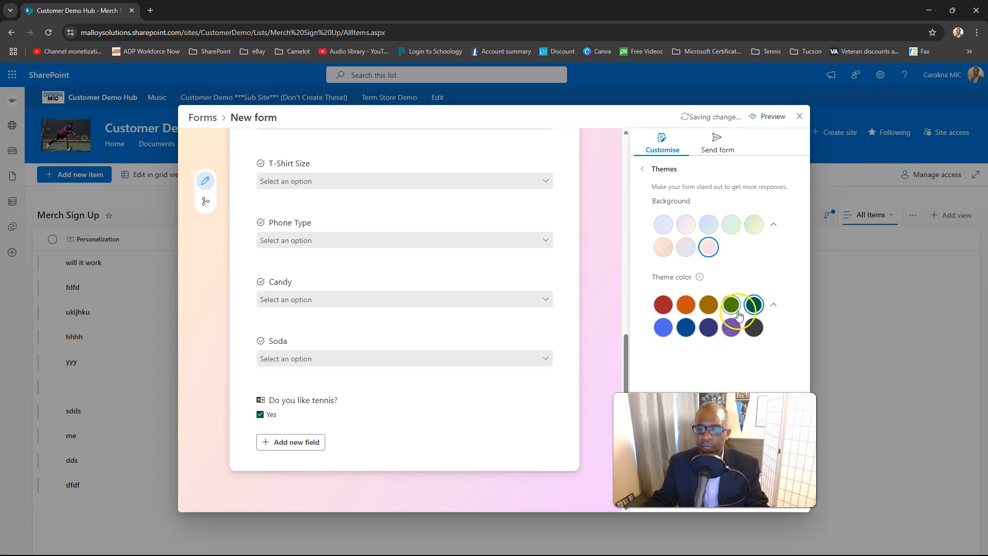
left_click(688, 311)
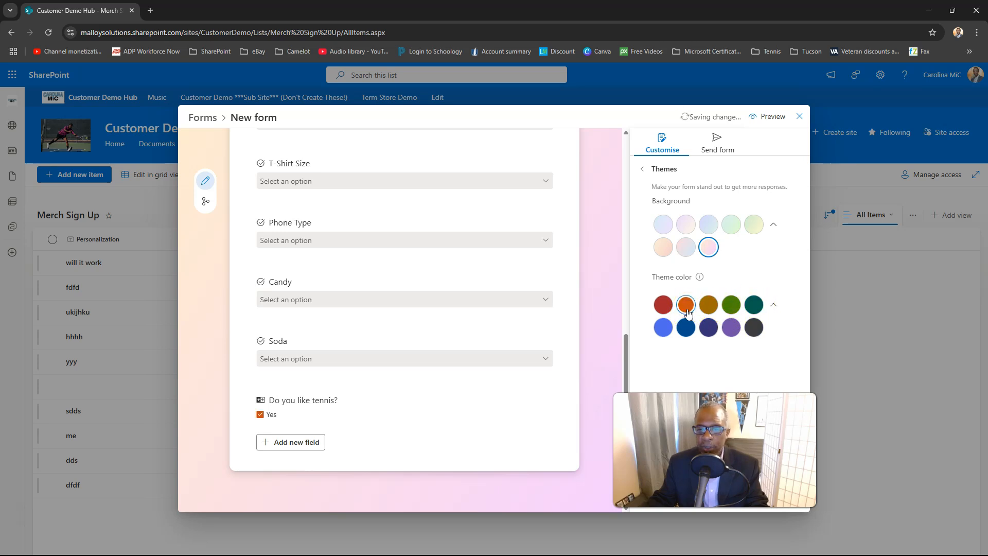